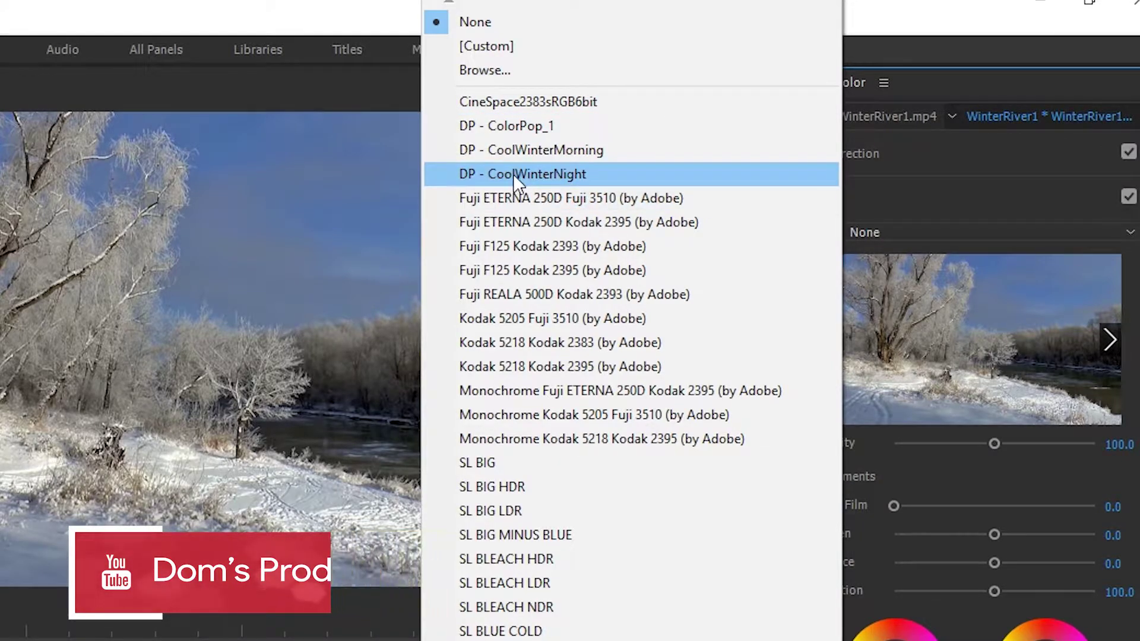
Dismiss the looks list and open the Adobe_HardDrive folder in File Explorer.
left_click(878, 34)
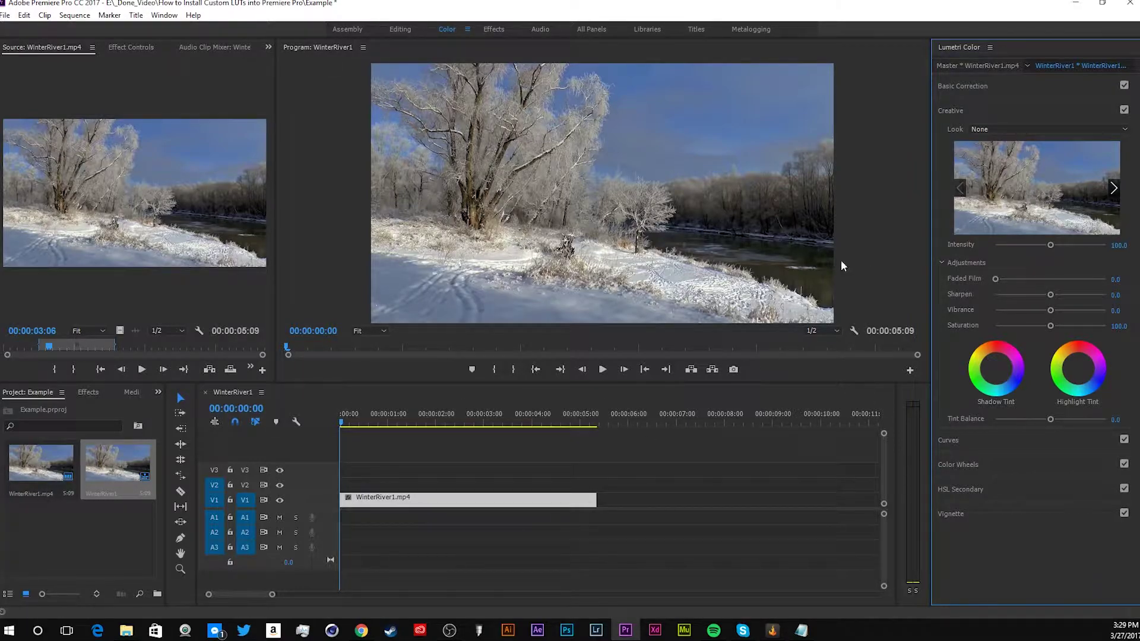
left_click(125, 630)
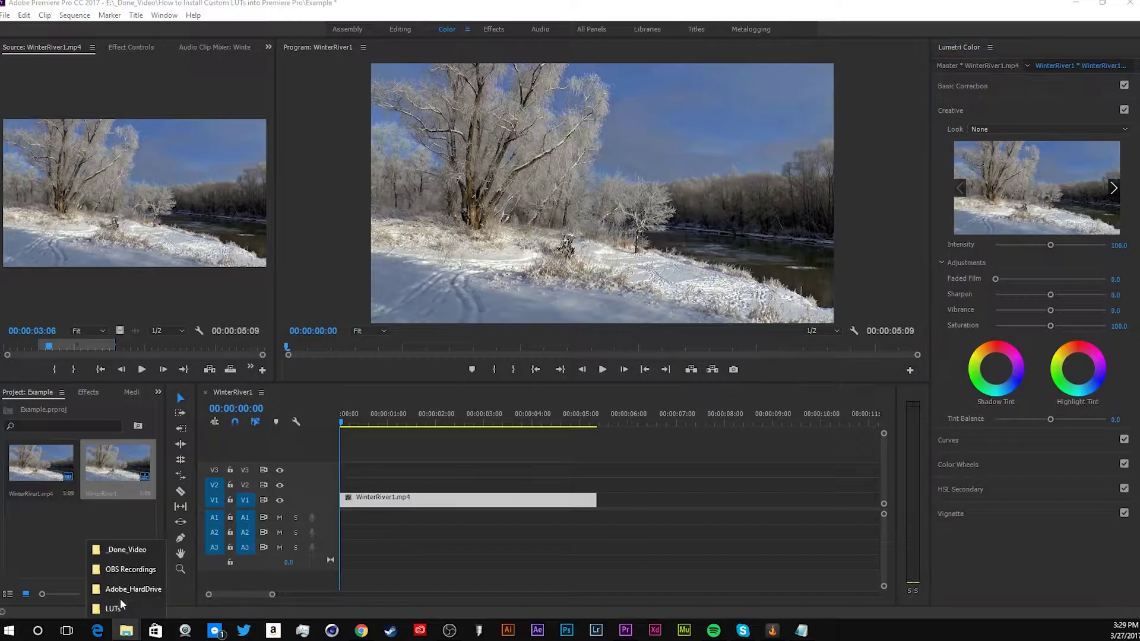
left_click(123, 590)
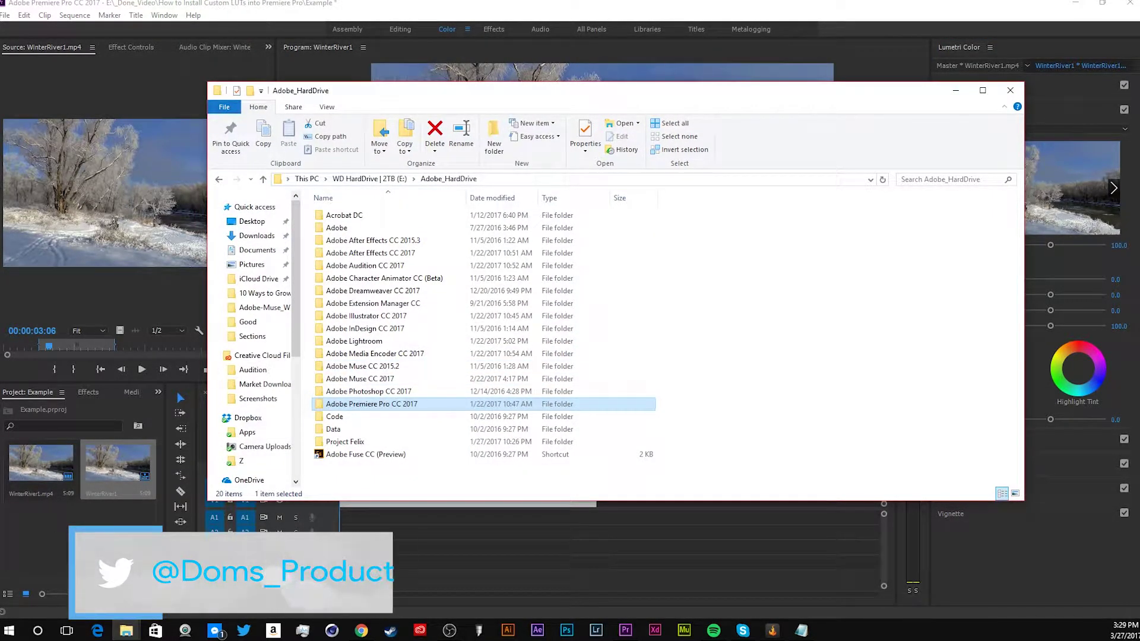
Open LUTs > DarkSharpened in a second window and place Adobe_HardDrive beside it.
left_click(127, 632)
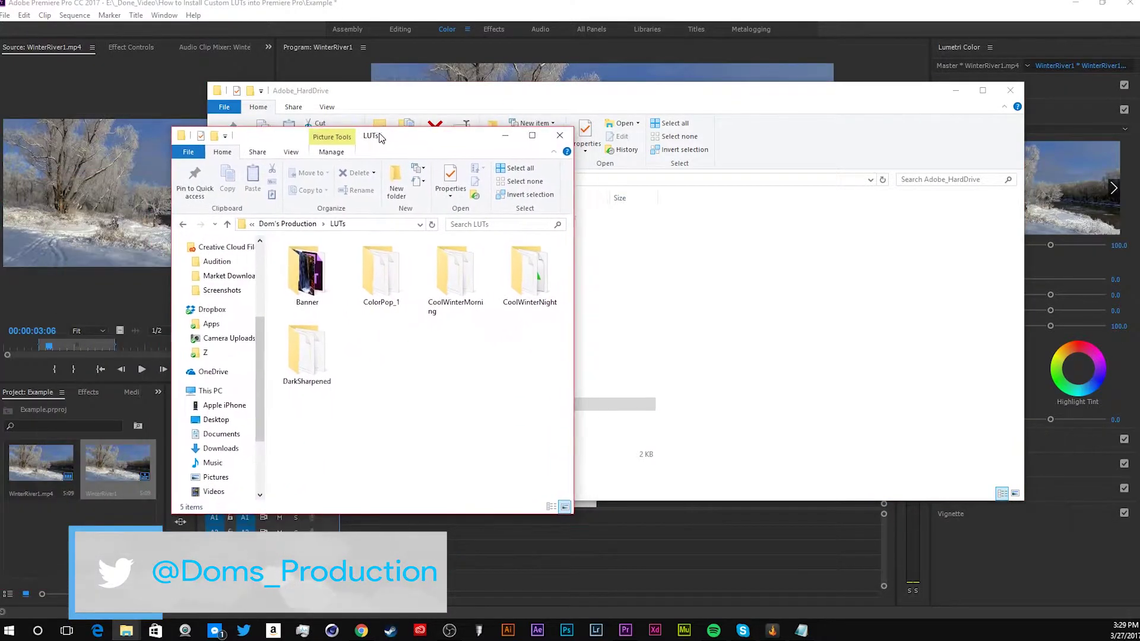
double_click(247, 326)
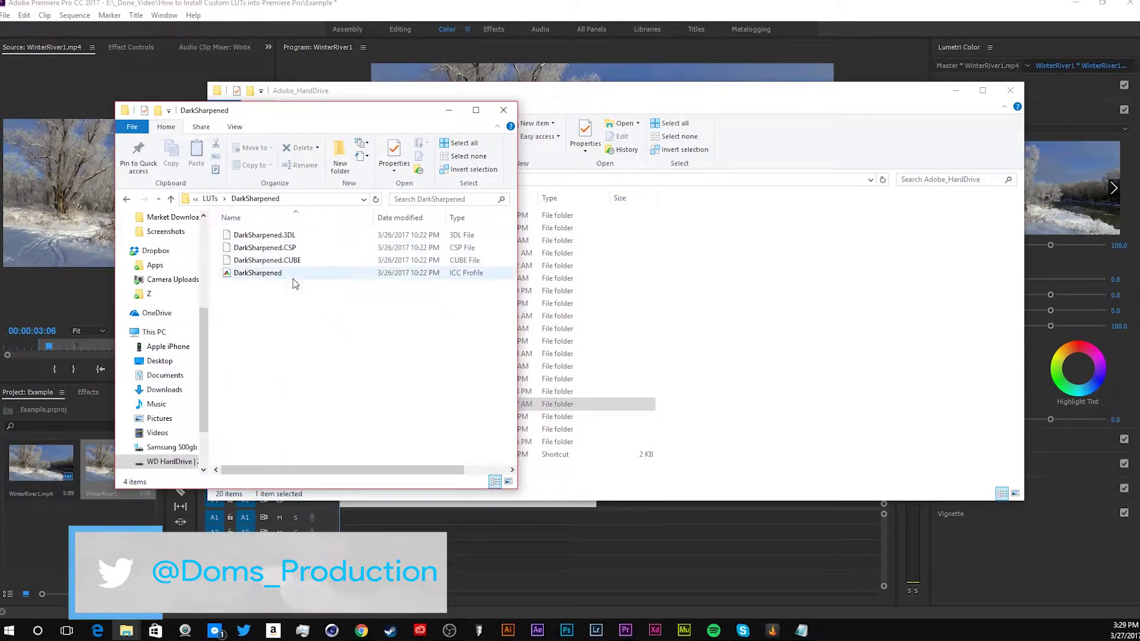
left_click(653, 101)
mouse_move(653, 101)
left_mouse_down()
mouse_move(716, 140)
mouse_move(643, 116)
left_mouse_up()
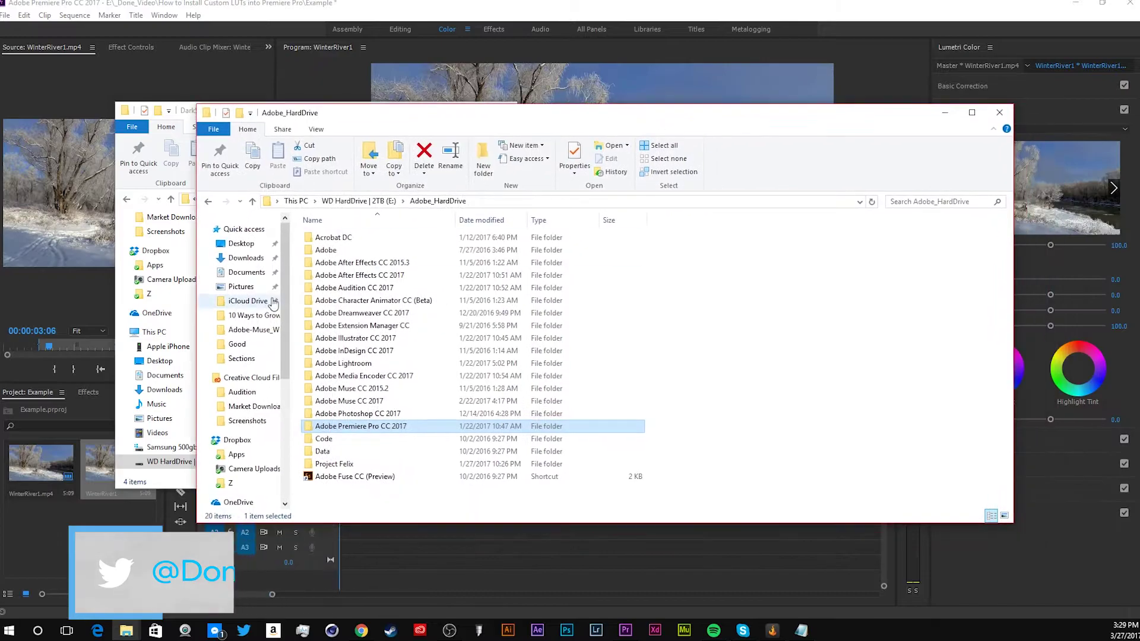
left_click_drag(198, 258, 531, 261)
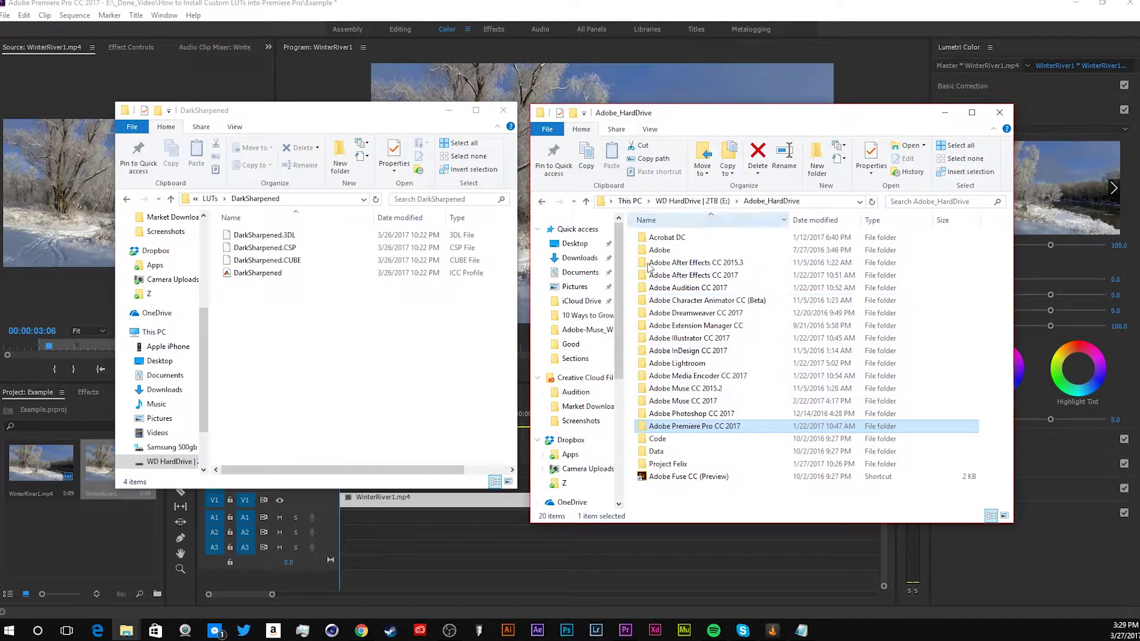
Go to Adobe Premiere Pro CC 2017 > Lumetri > LUTs > Creative and move the DarkSharpened ICC profile there.
double_click(722, 427)
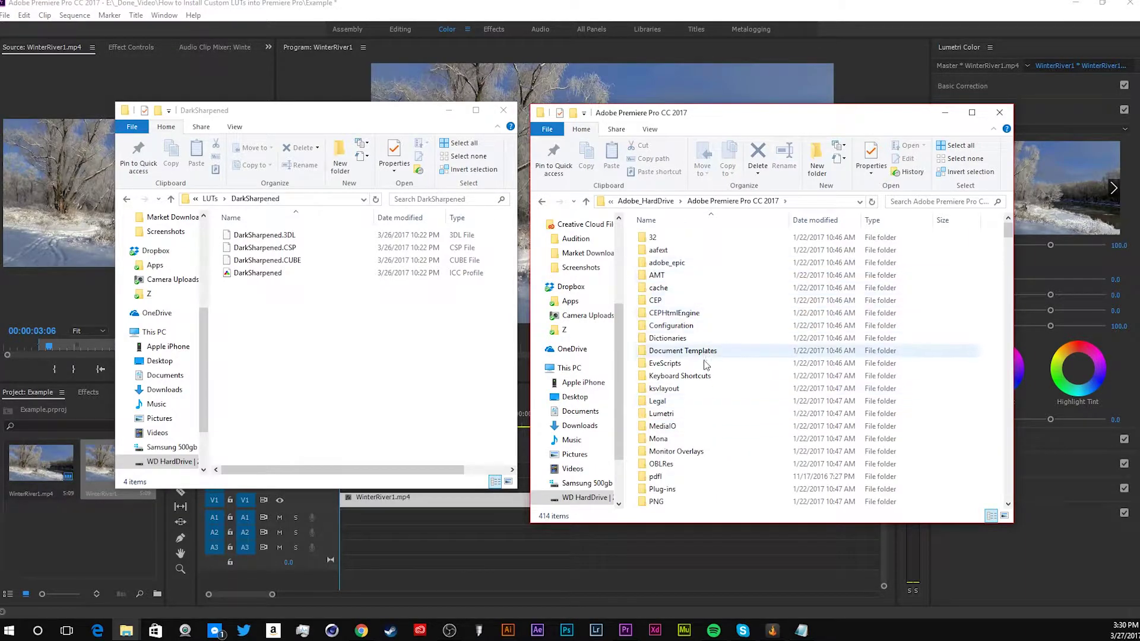
double_click(684, 418)
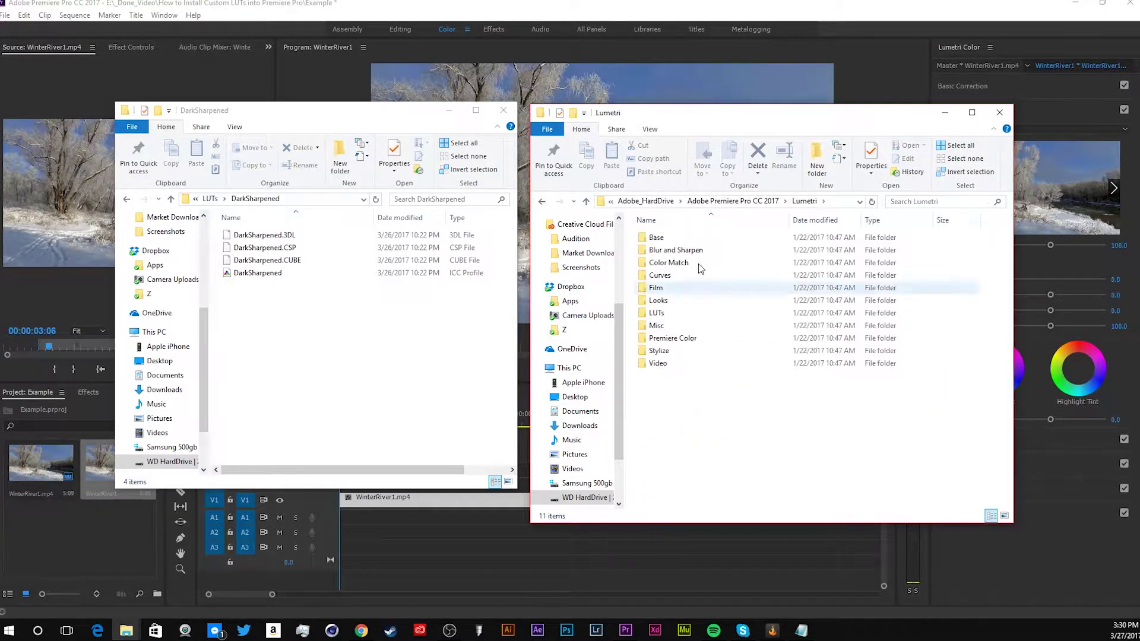
double_click(657, 313)
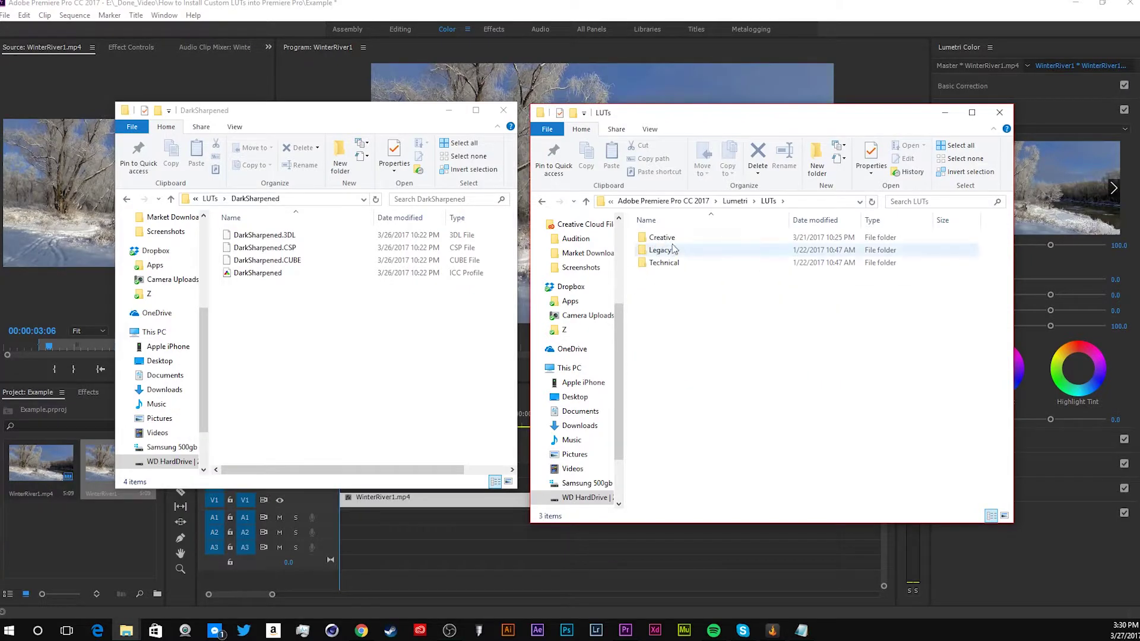
left_click_drag(681, 320, 710, 287)
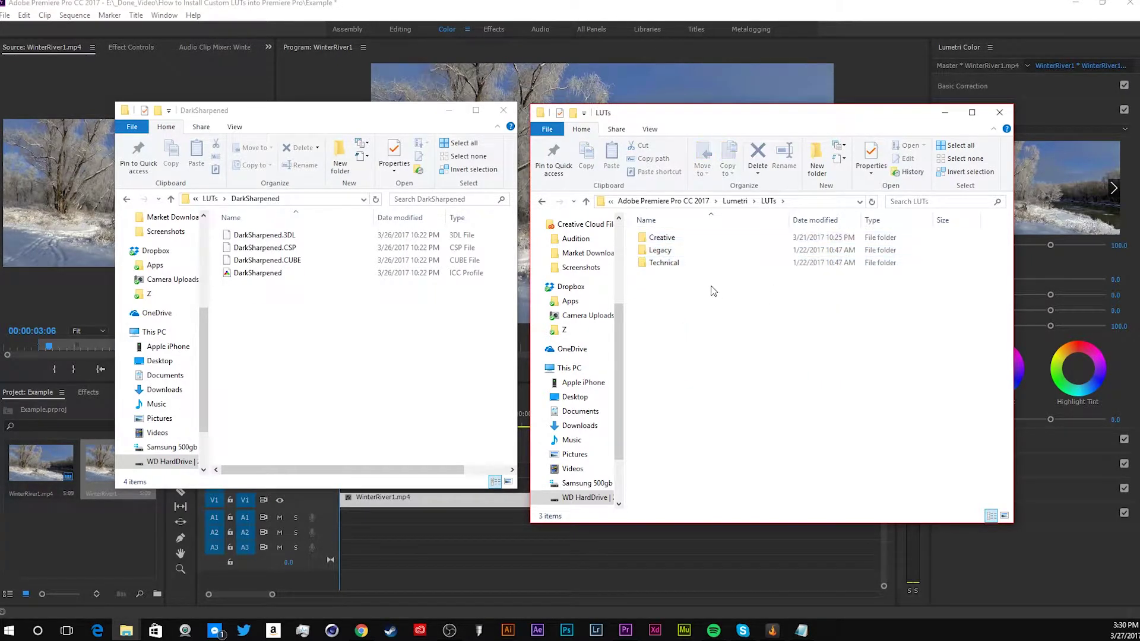
double_click(689, 240)
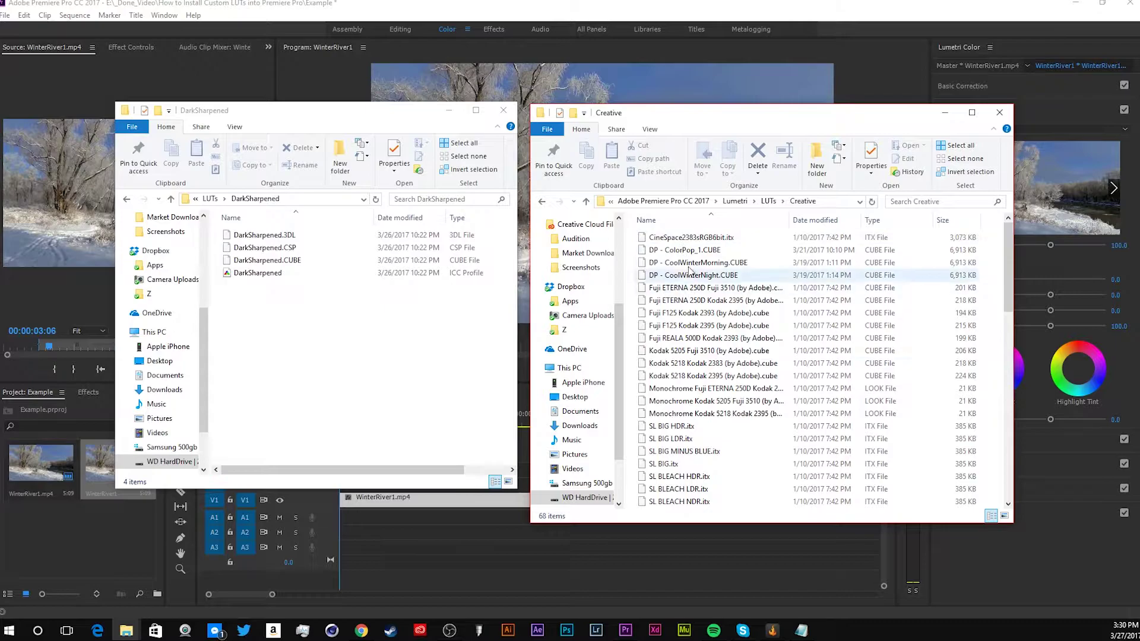
left_click_drag(249, 273, 690, 277)
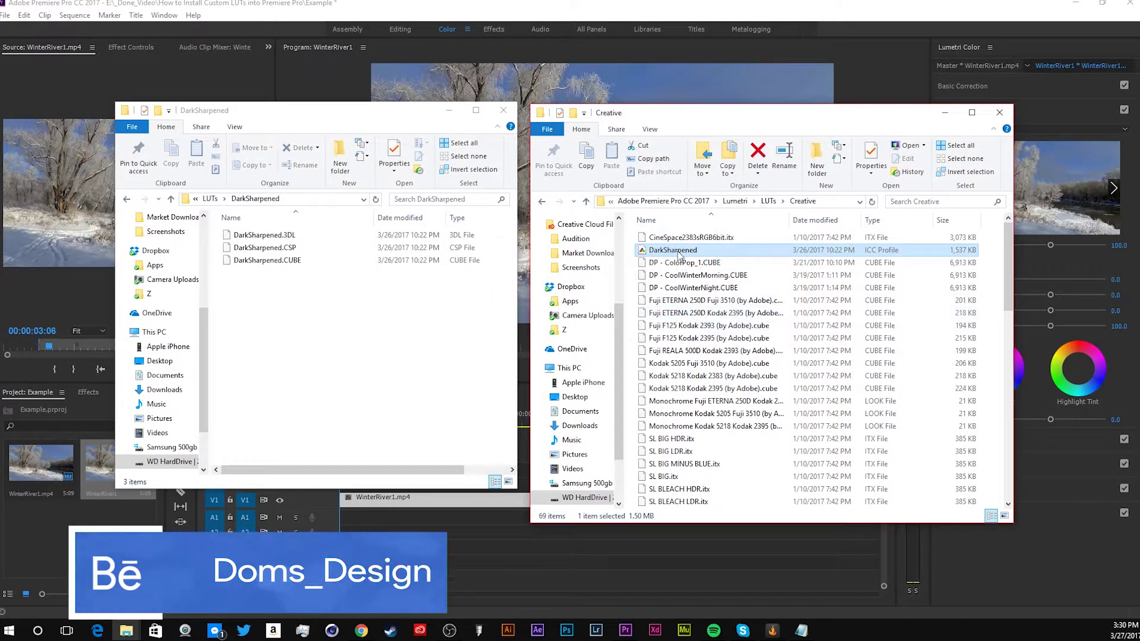
Put the ICC profile back in DarkSharpened and move DarkSharpened.CUBE into Creative instead.
right_click(679, 251)
left_click(601, 419)
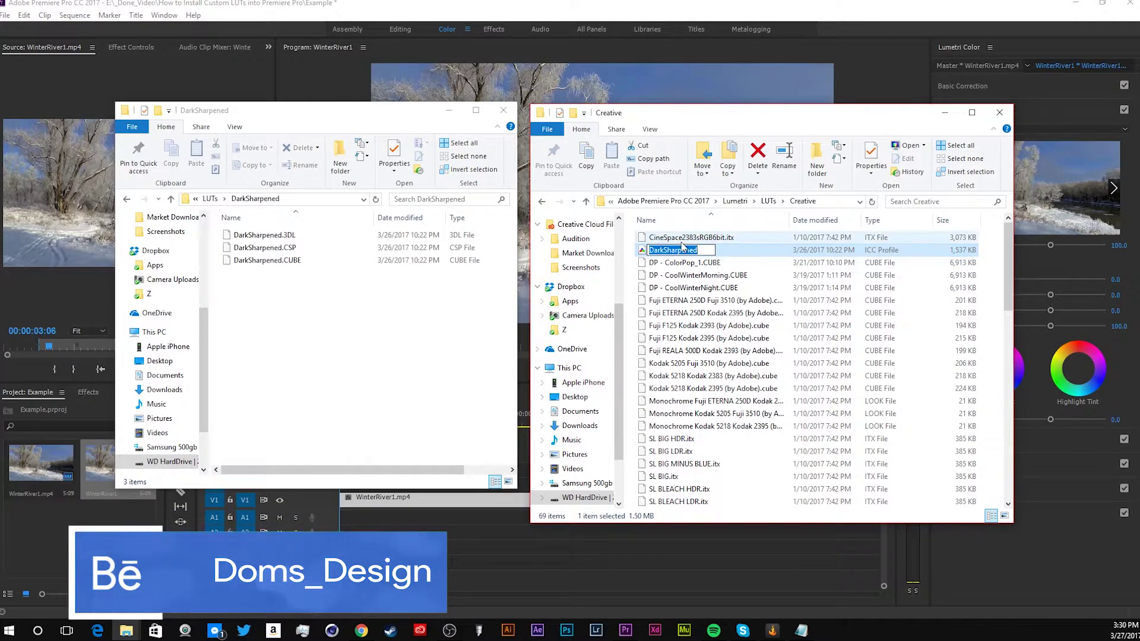
left_click(757, 156)
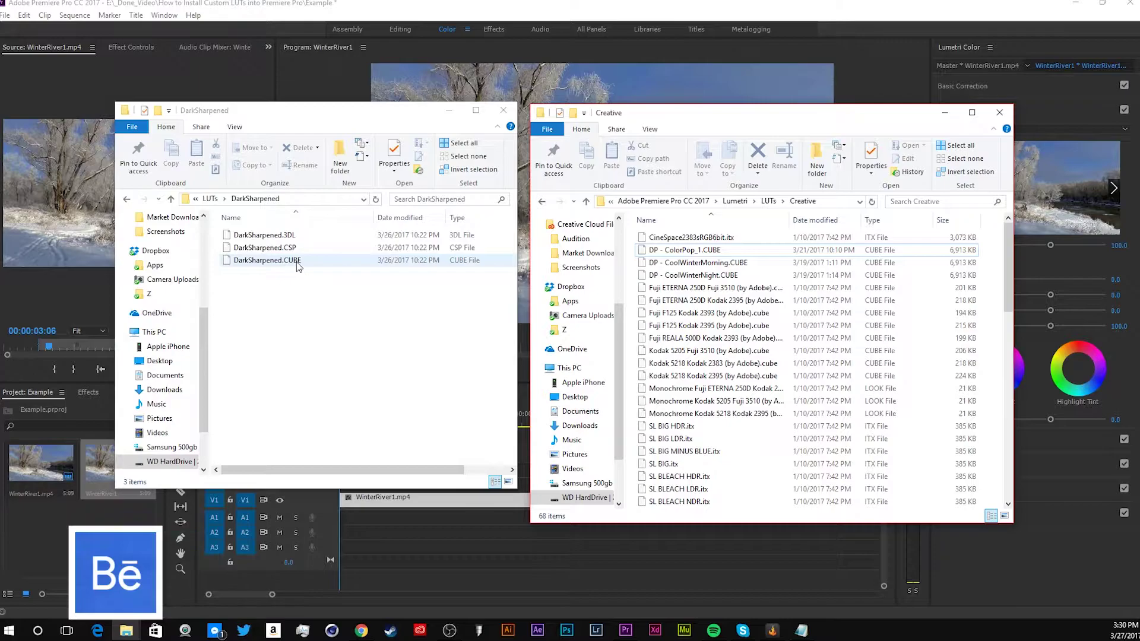
left_click(346, 387)
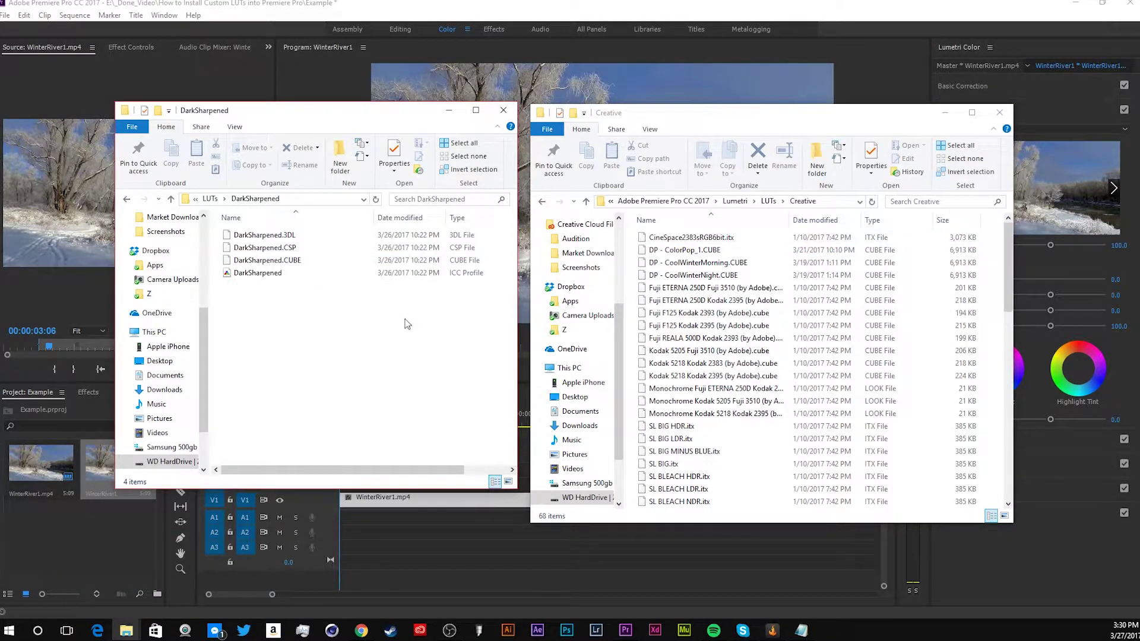
key("ctrl+v")
left_click_drag(270, 260, 722, 285)
Rename the file in Creative to 'DP - DarkSharpened.CUBE'.
right_click(707, 235)
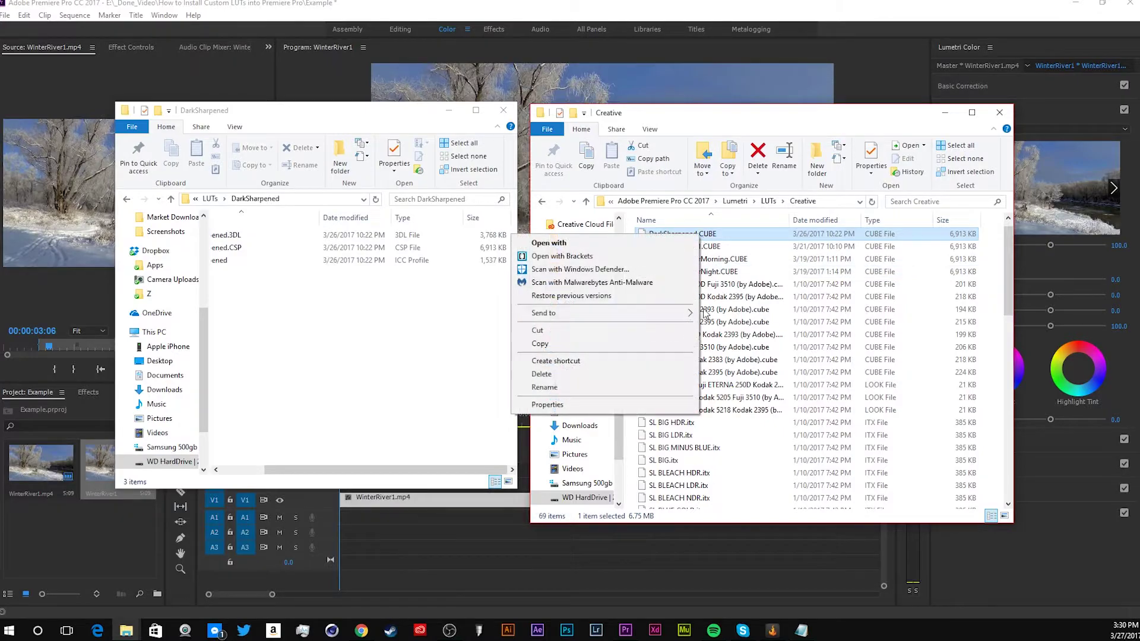
left_click(552, 398)
key("Right")
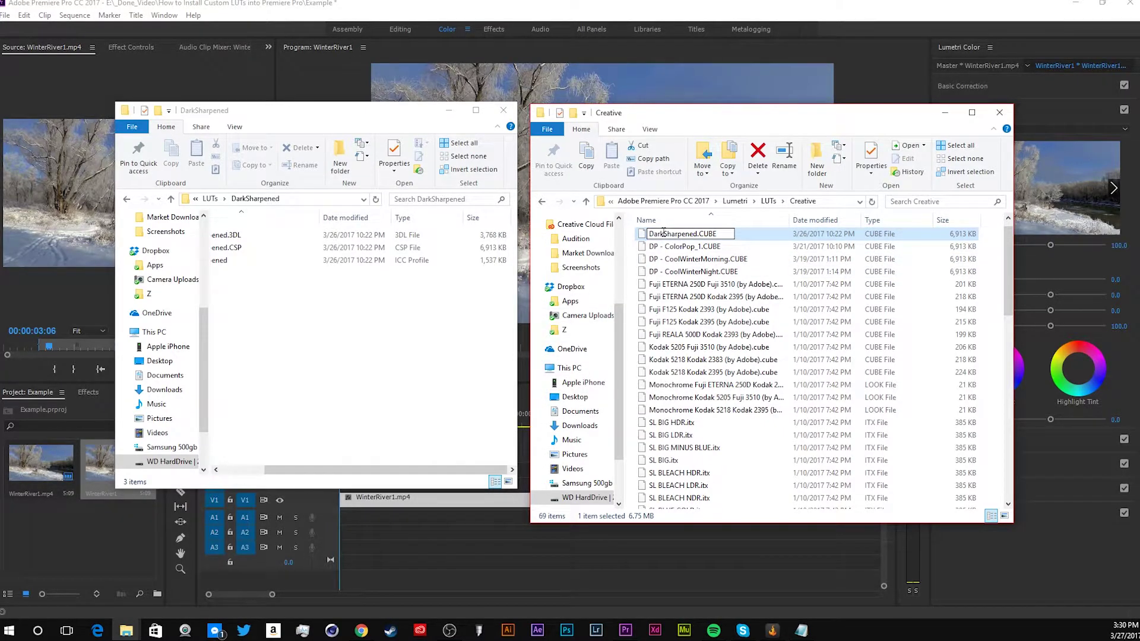
type("DP -")
key("BackSpace")
key("BackSpace")
key("BackSpace")
key("BackSpace")
key("BackSpace")
key("Home")
type("DP -")
left_click(900, 234)
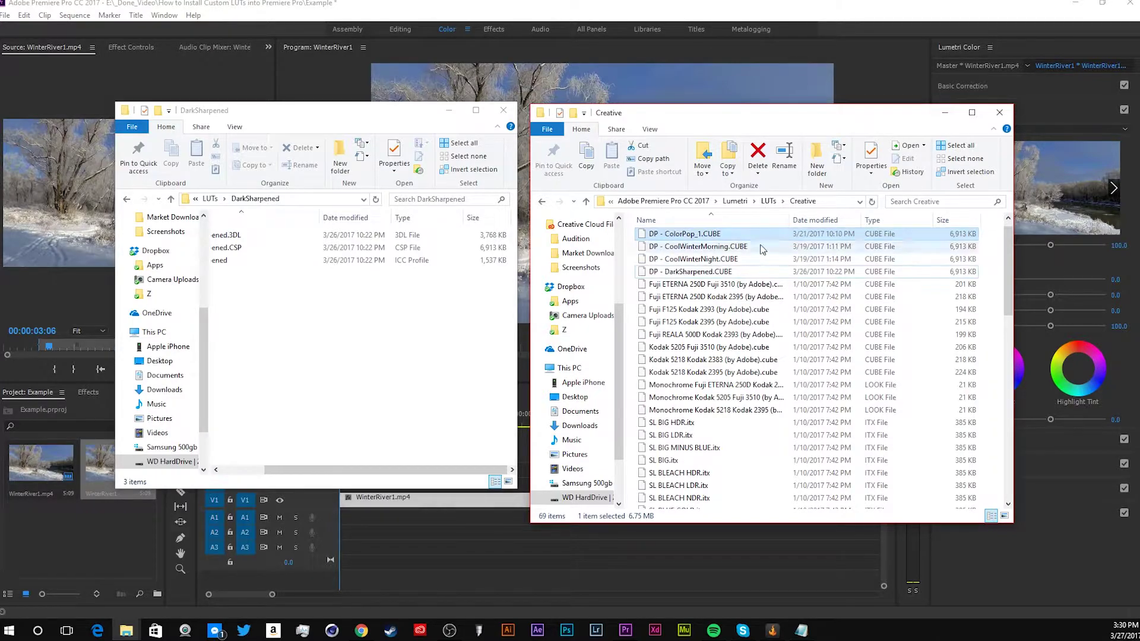
Minimize both Explorer windows and apply the DP - DarkSharpened look to WinterRiver1 from its first frame.
left_click(944, 112)
left_click(446, 109)
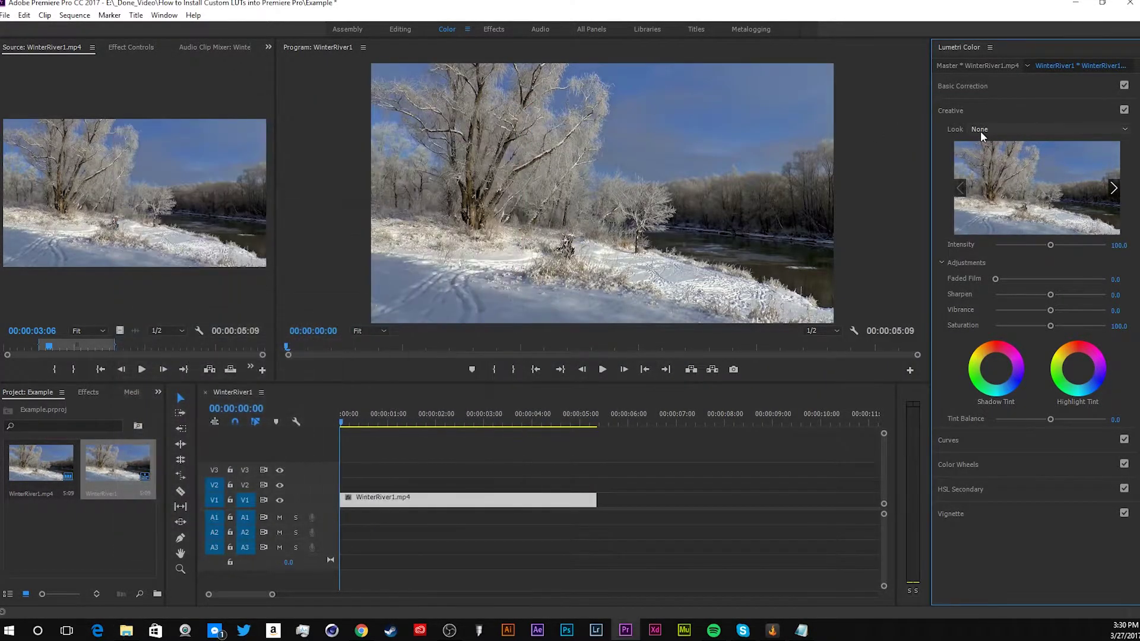
left_click(414, 420)
left_click_drag(414, 421, 341, 420)
left_click(986, 127)
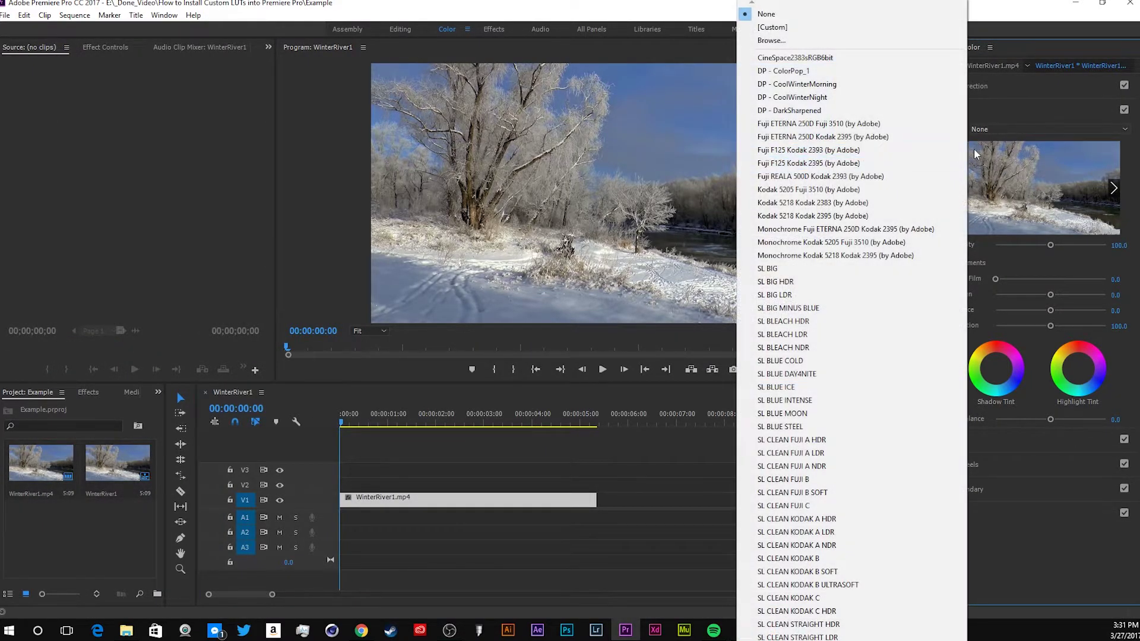
left_click(818, 115)
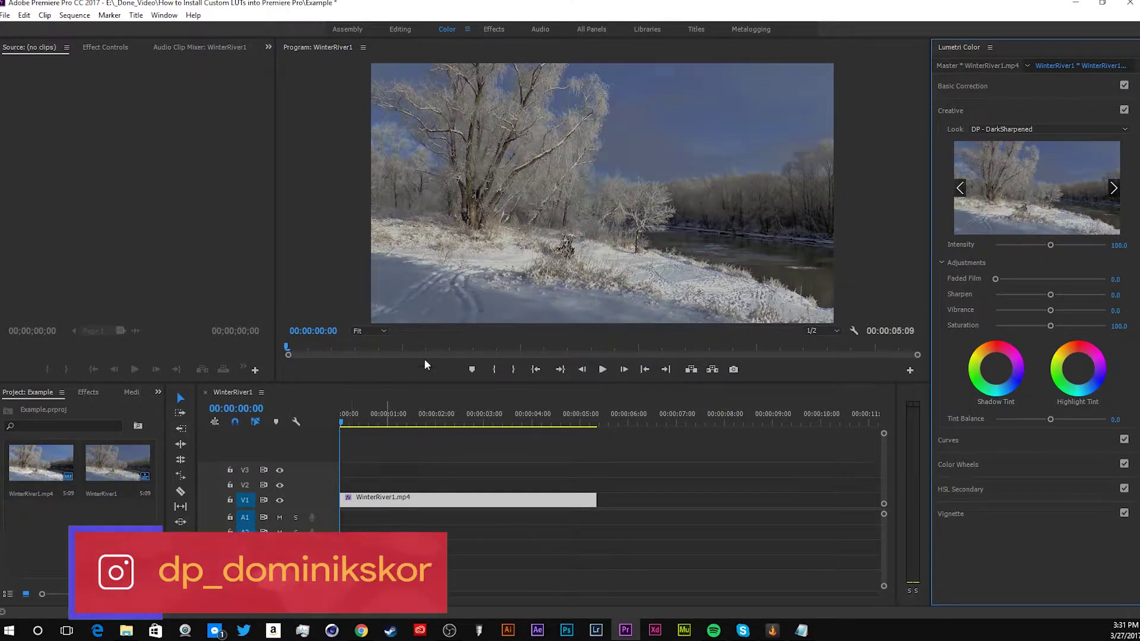
Preview the graded clip, then switch its look to DP - CoolWinterMorning.
left_click(350, 420)
mouse_move(355, 419)
left_mouse_down()
mouse_move(583, 419)
mouse_move(352, 419)
left_mouse_up()
left_click(1019, 141)
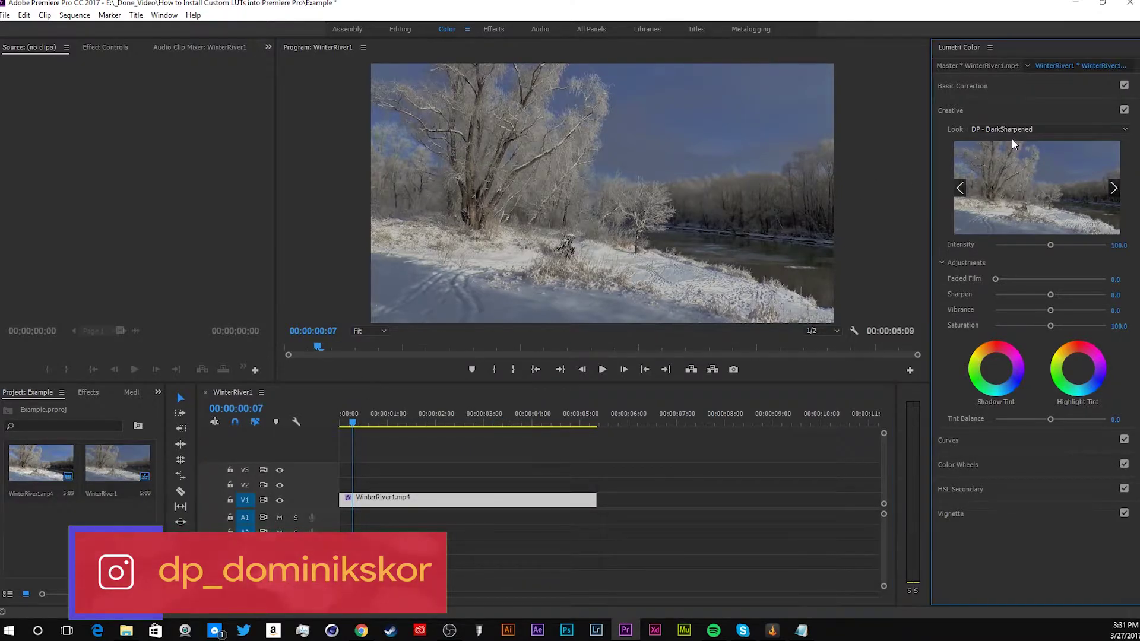
left_click(1017, 130)
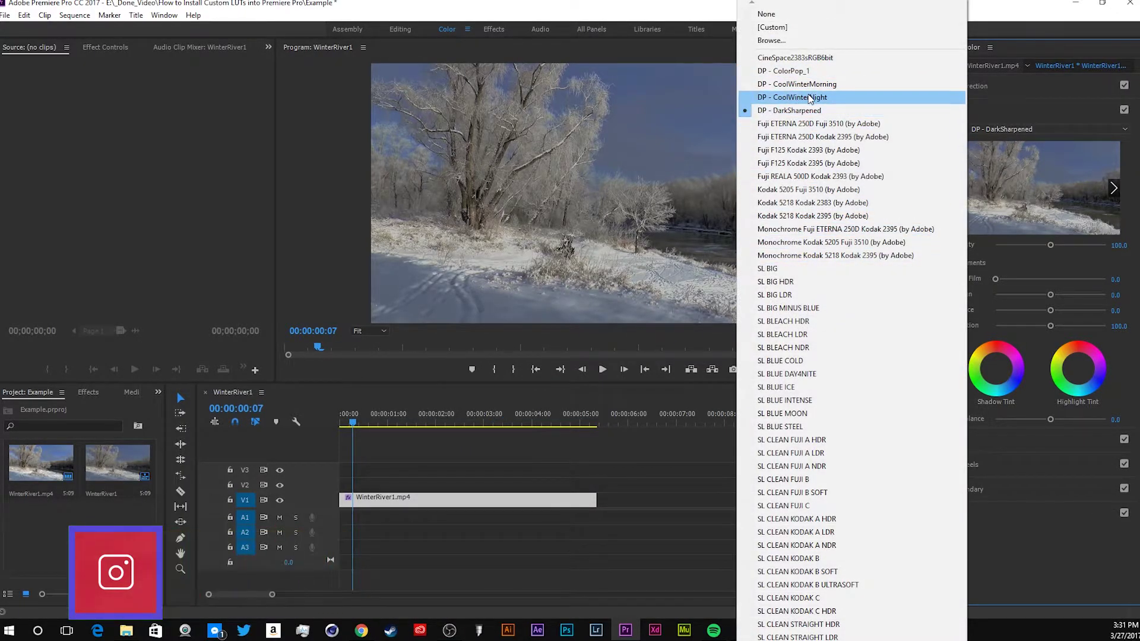
left_click(832, 84)
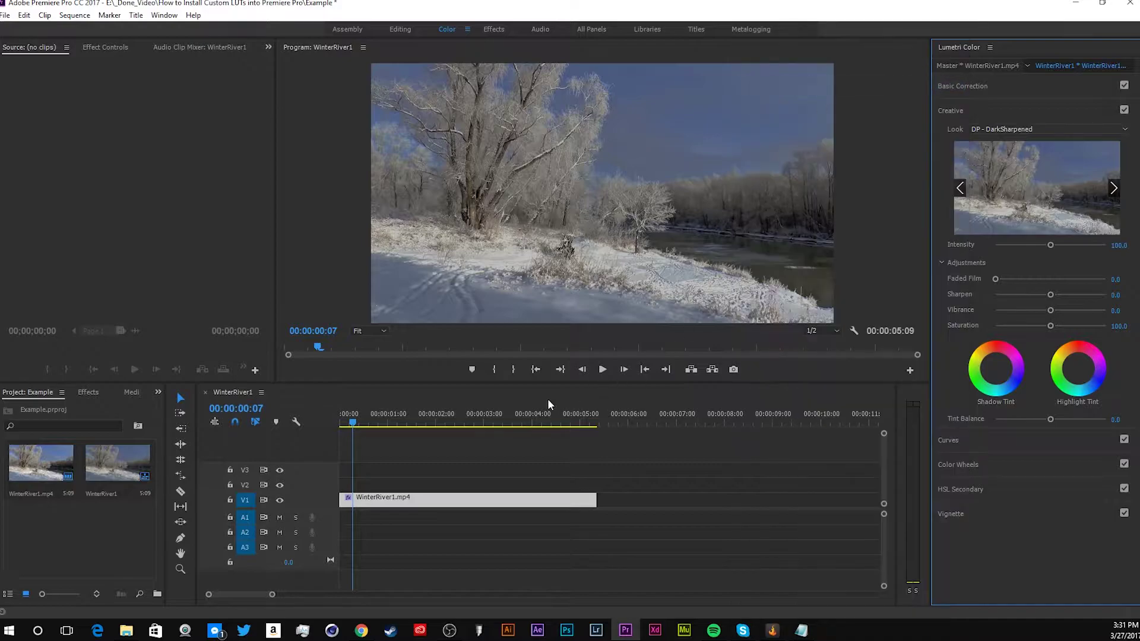
Set the CoolWinterMorning look intensity to 60.
mouse_move(396, 422)
left_mouse_down()
mouse_move(408, 415)
mouse_move(397, 419)
left_mouse_up()
left_click_drag(1050, 245, 1028, 245)
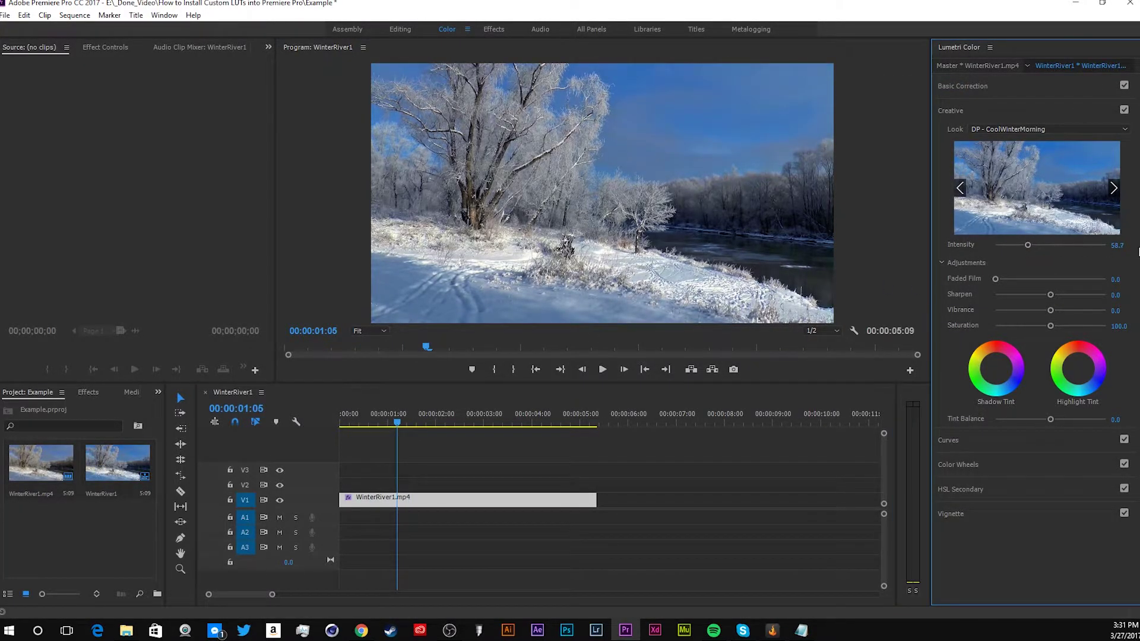
left_click(1119, 245)
type("60")
key("Return")
Add Faded Film 24 and Sharpen 39, then lower the intensity to 35.
left_click_drag(1115, 280, 1118, 310)
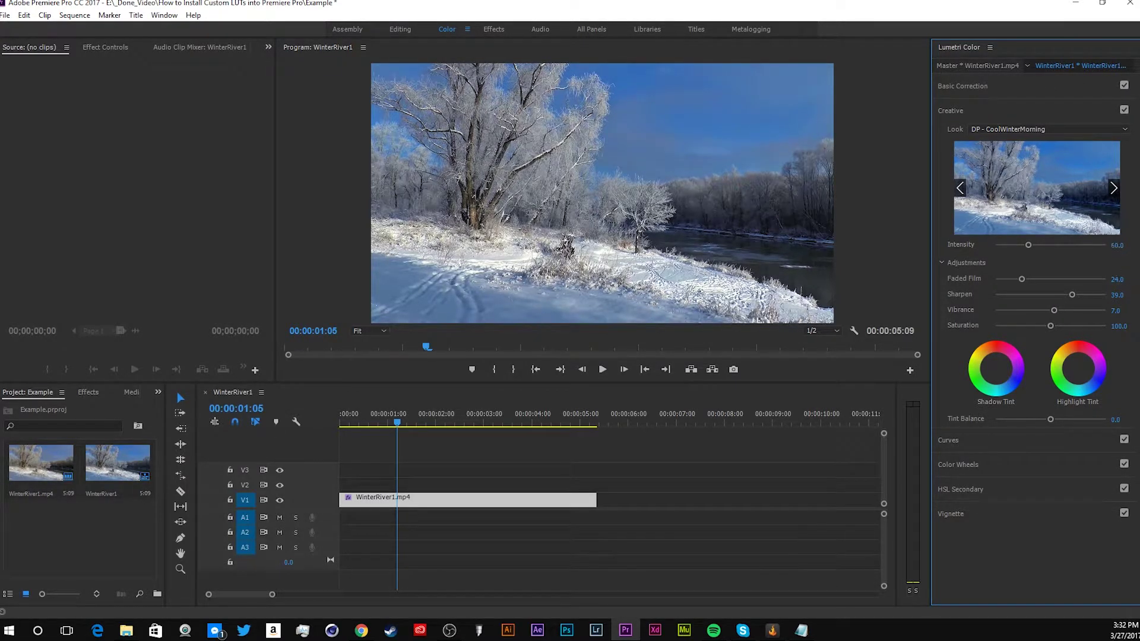
left_click_drag(1115, 245, 1119, 244)
left_click(1120, 244)
type("35")
key("Return")
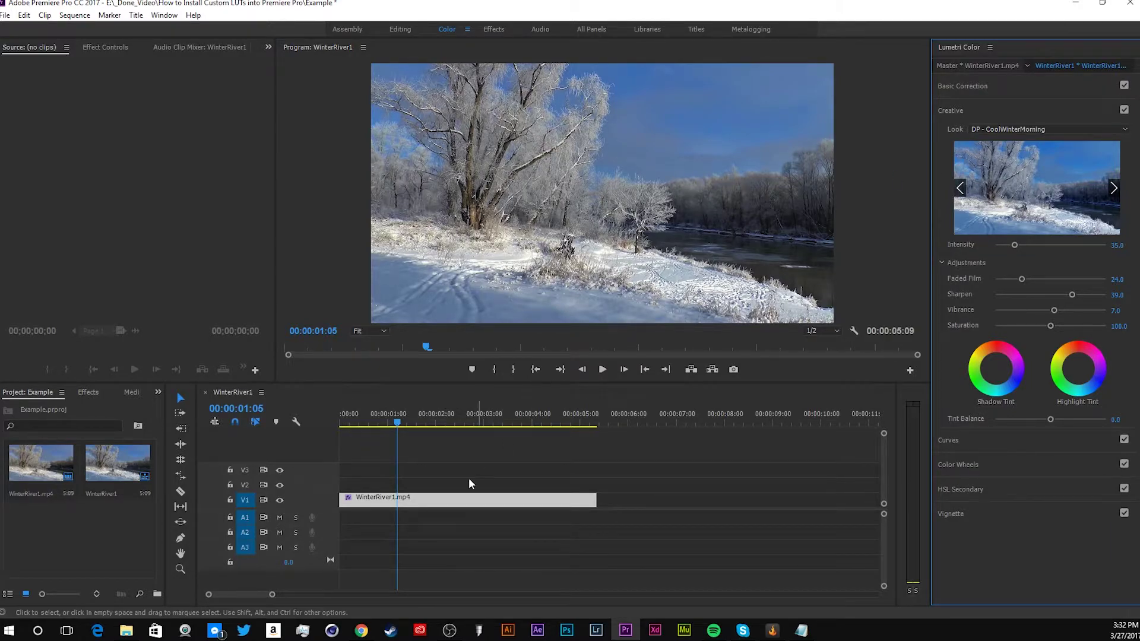
Move the graded clip to V2, put ungraded WinterRiver1.mp4 on V1, hide V2, and zero Faded Film.
left_click_drag(420, 508, 420, 494)
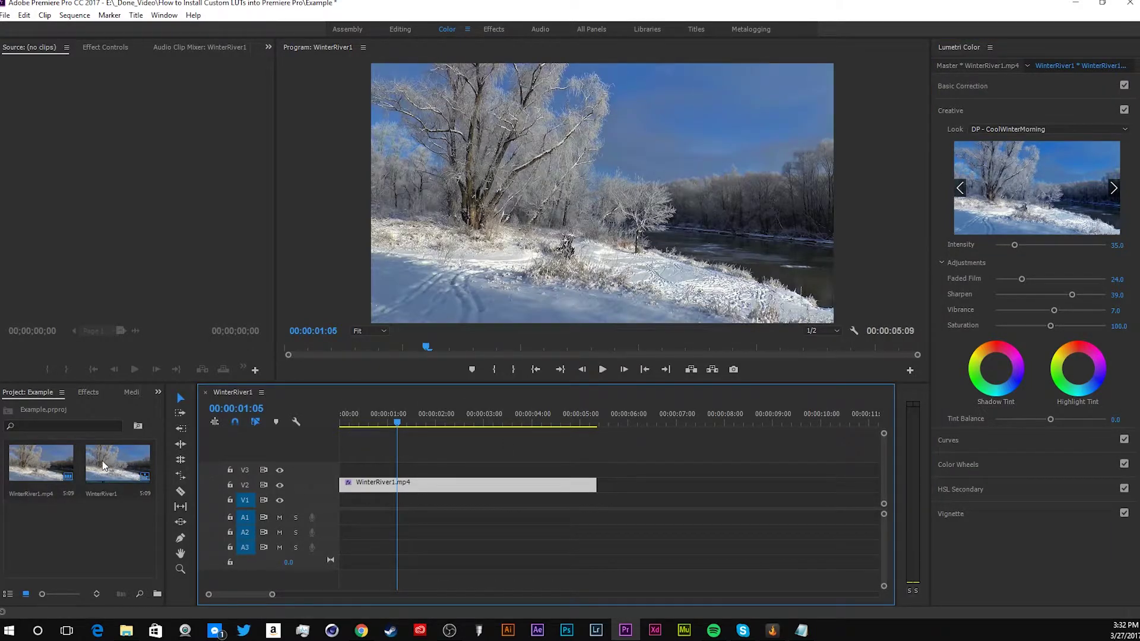
left_click(110, 459)
left_click_drag(110, 459, 291, 472)
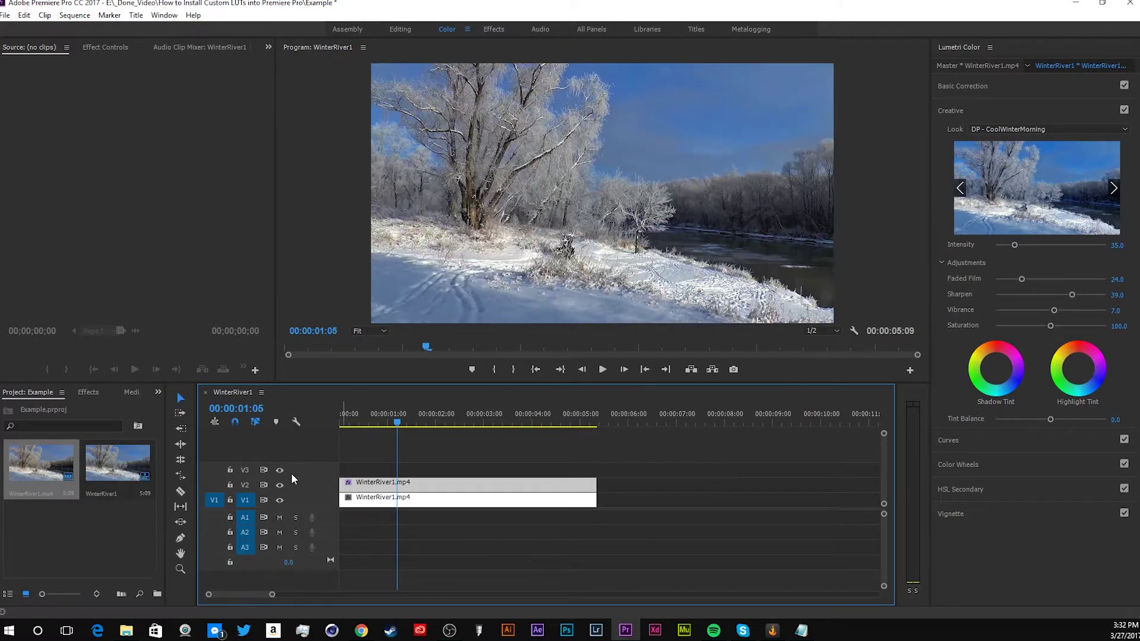
left_click(280, 485)
left_click_drag(1108, 278, 177, 392)
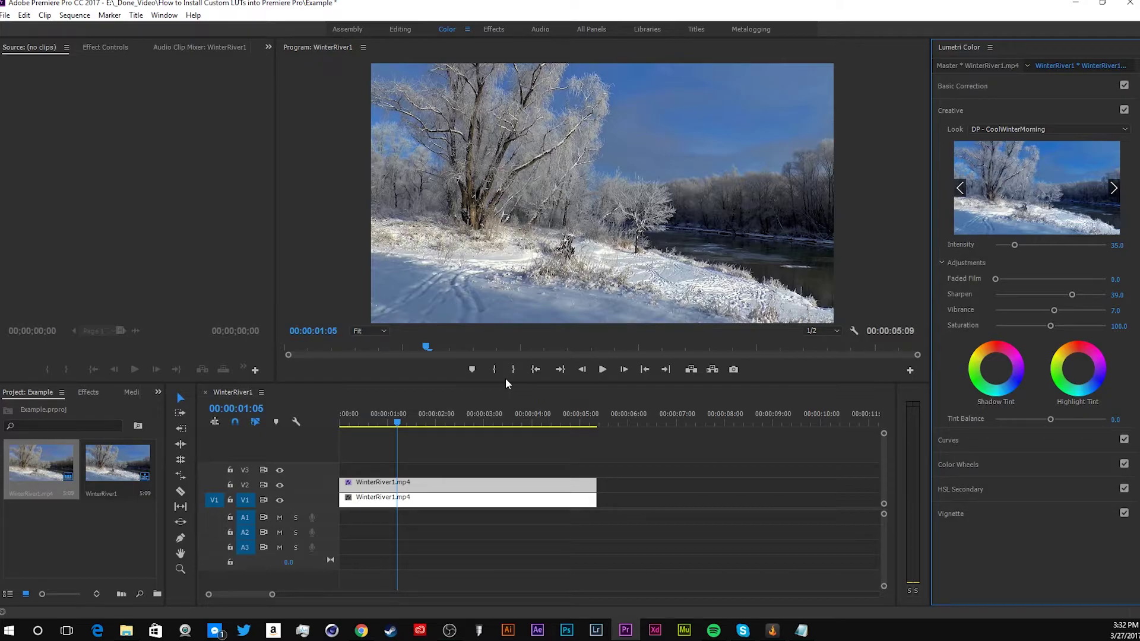
Turn V2 track output back on so the CoolWinterMorning-graded clip shows in the preview.
left_click(279, 485)
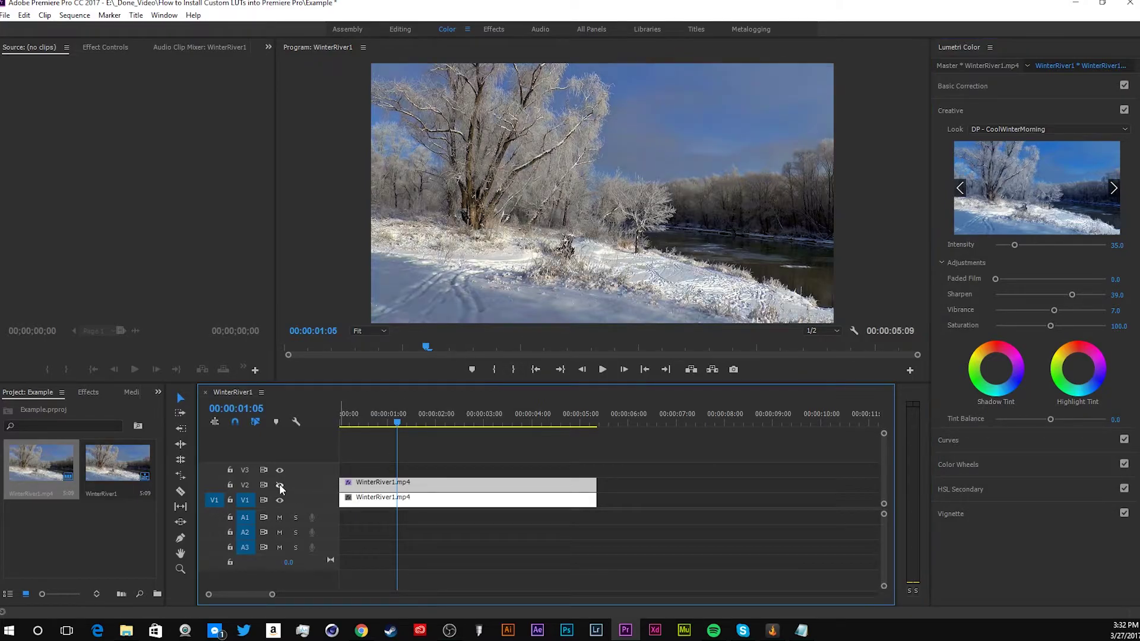